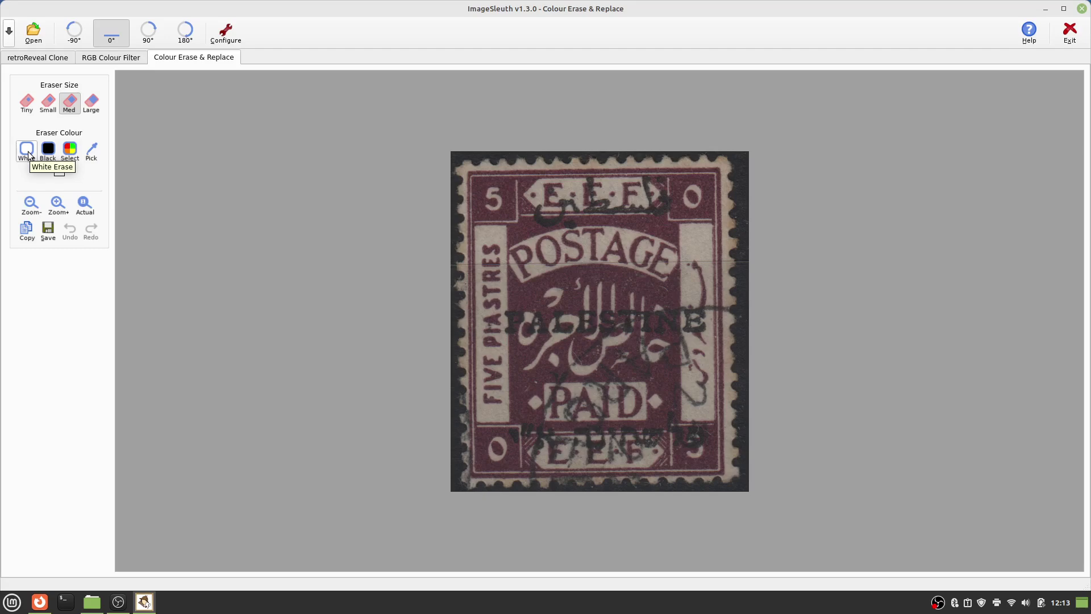
Set the eraser colour to Black, then arm Pick to sample a colour from the stamp
click(49, 154)
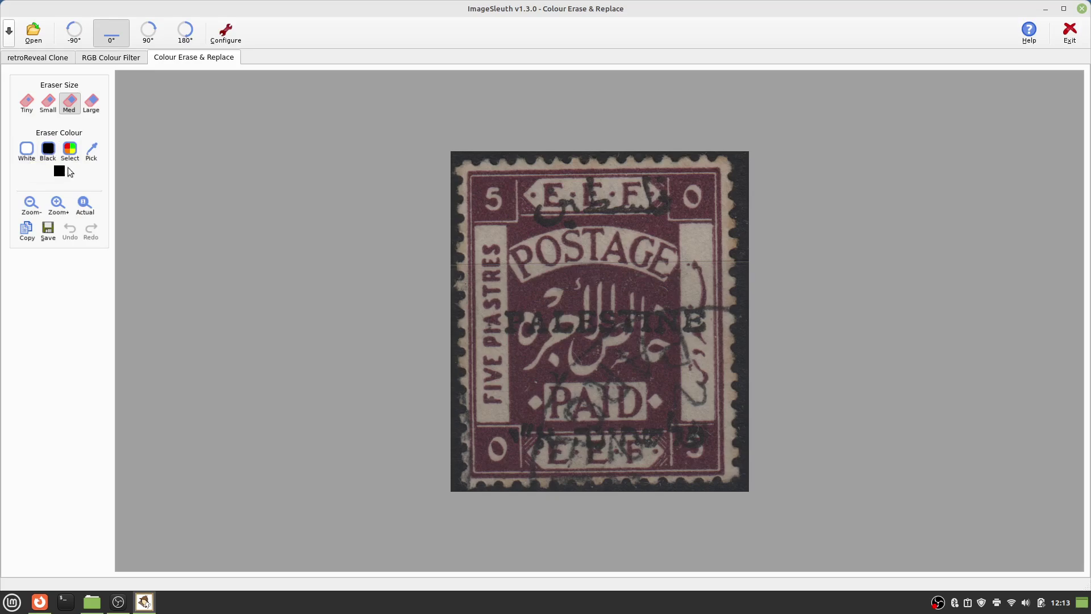
click(73, 154)
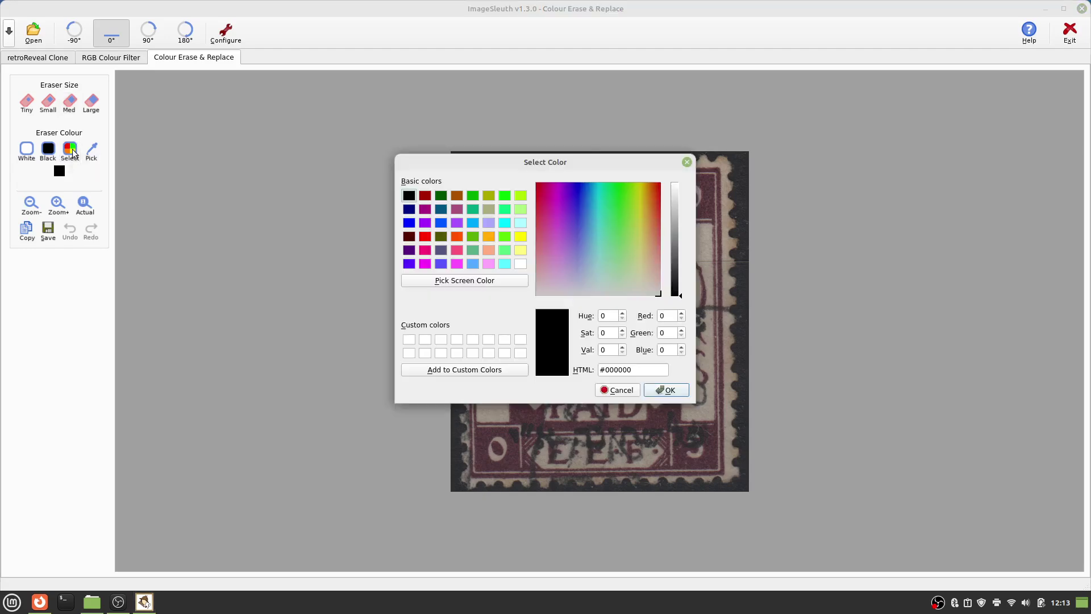
click(631, 390)
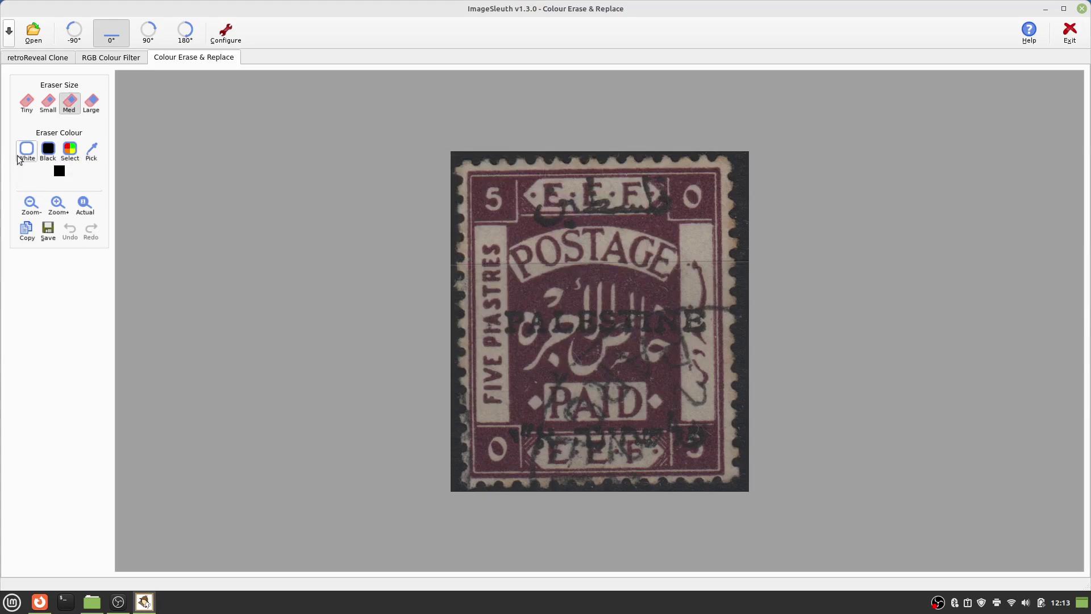
click(91, 154)
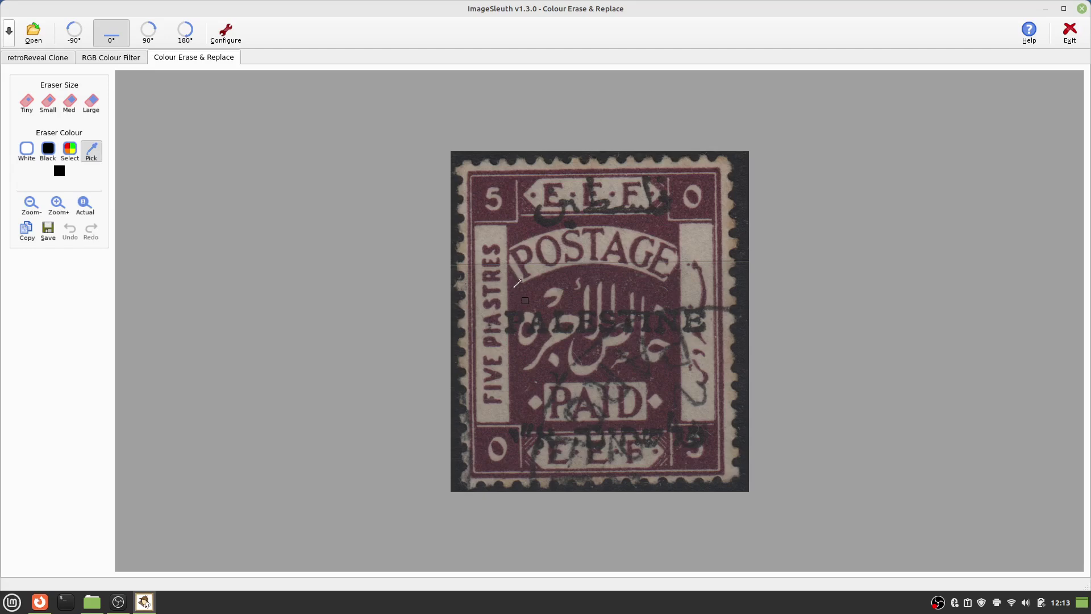
Sample the stamp's purple and erase it with the Med eraser around the top and POSTAGE
click(487, 235)
click(70, 110)
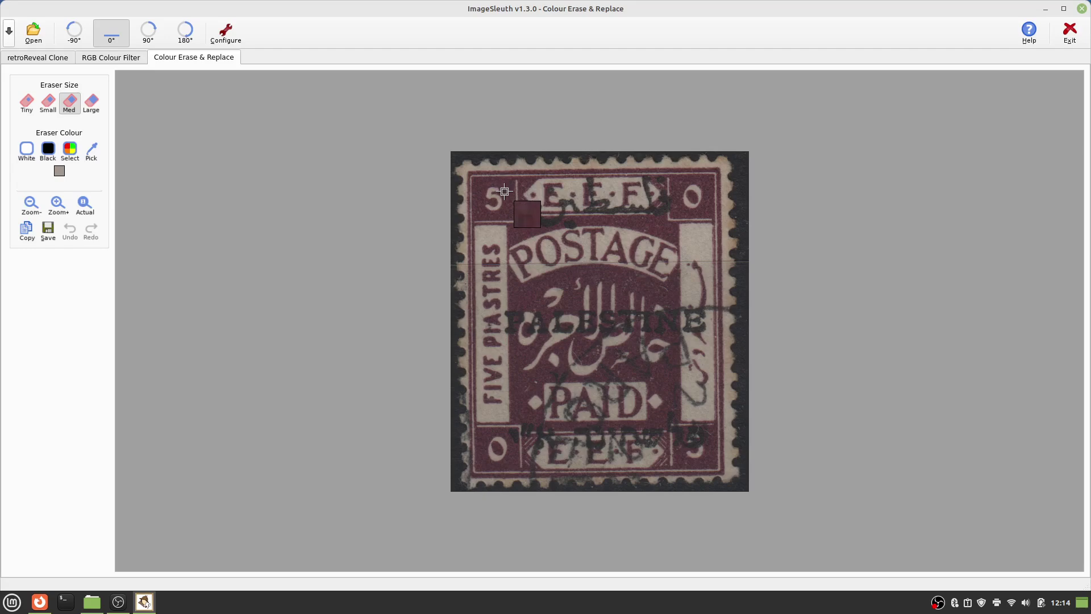
click(506, 193)
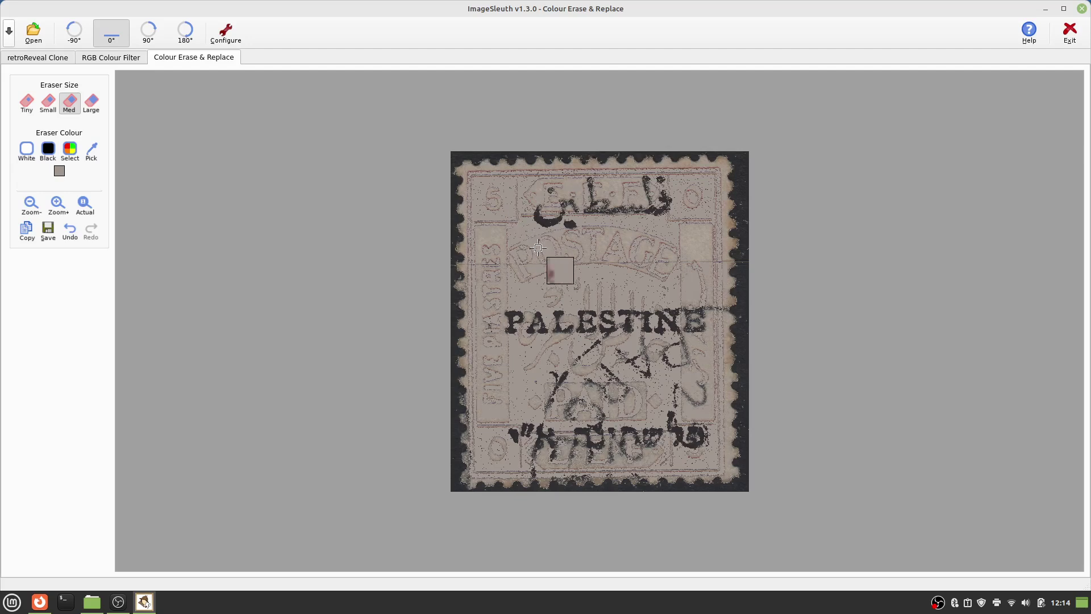
Undo an accidental erase of the dark ink, then set a Black eraser at Tiny size
click(574, 229)
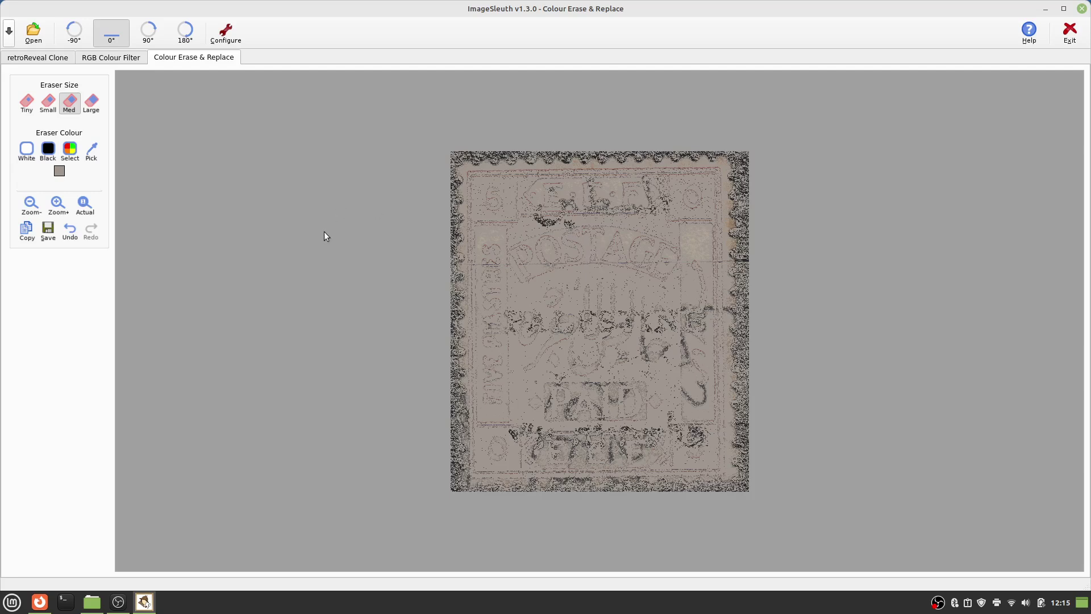
click(70, 232)
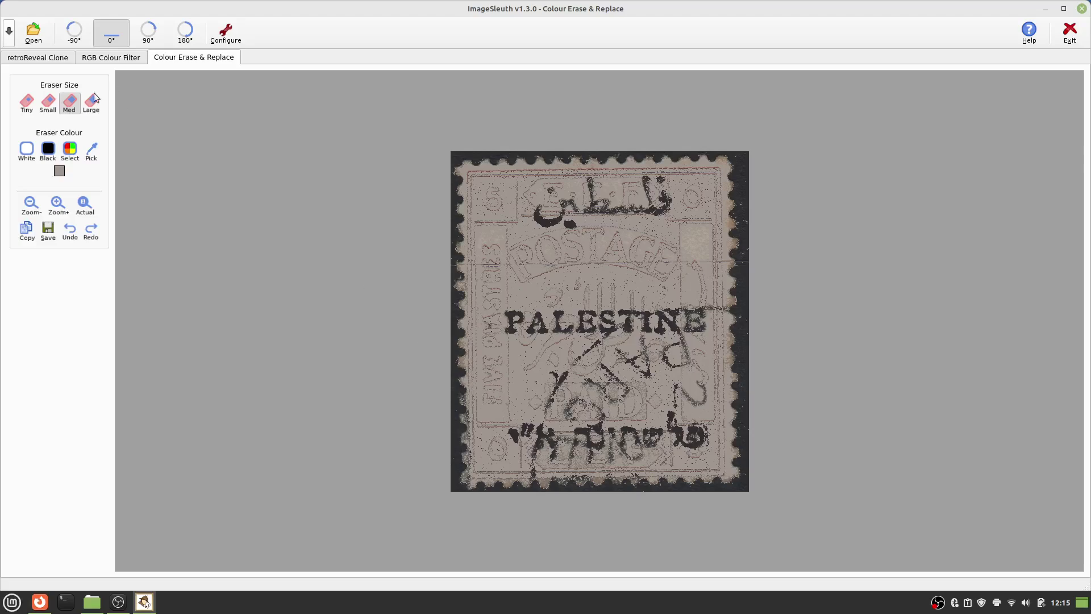
click(49, 150)
click(31, 110)
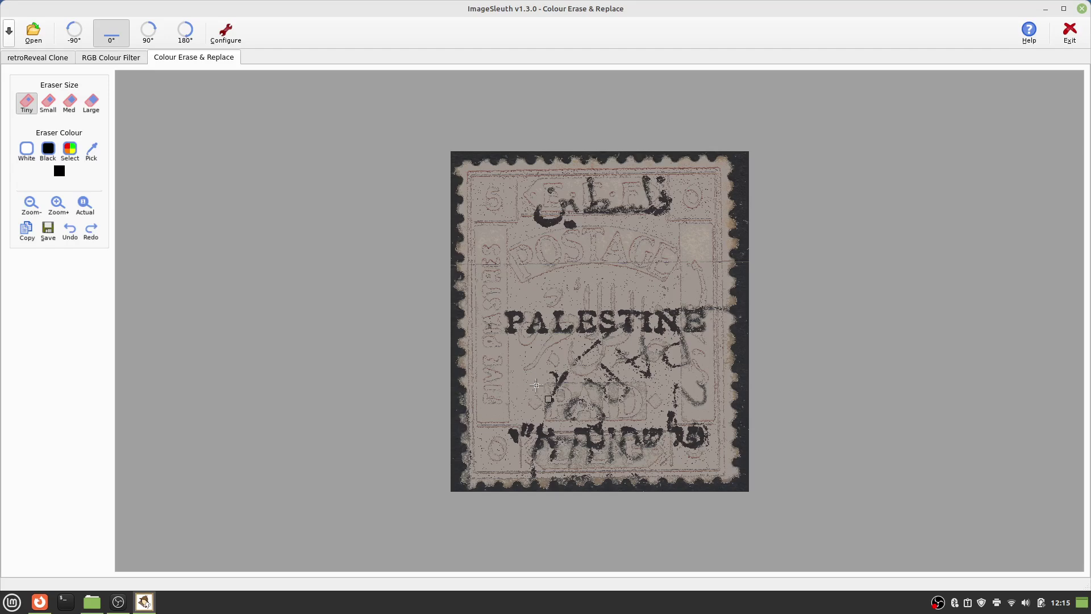
click(621, 306)
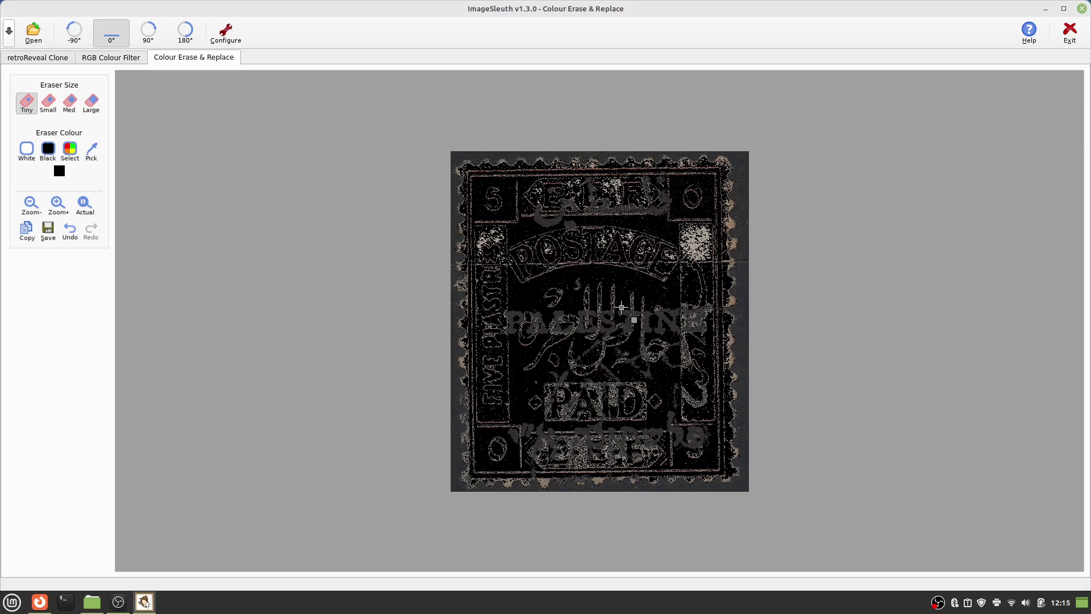
key(ctrl+z)
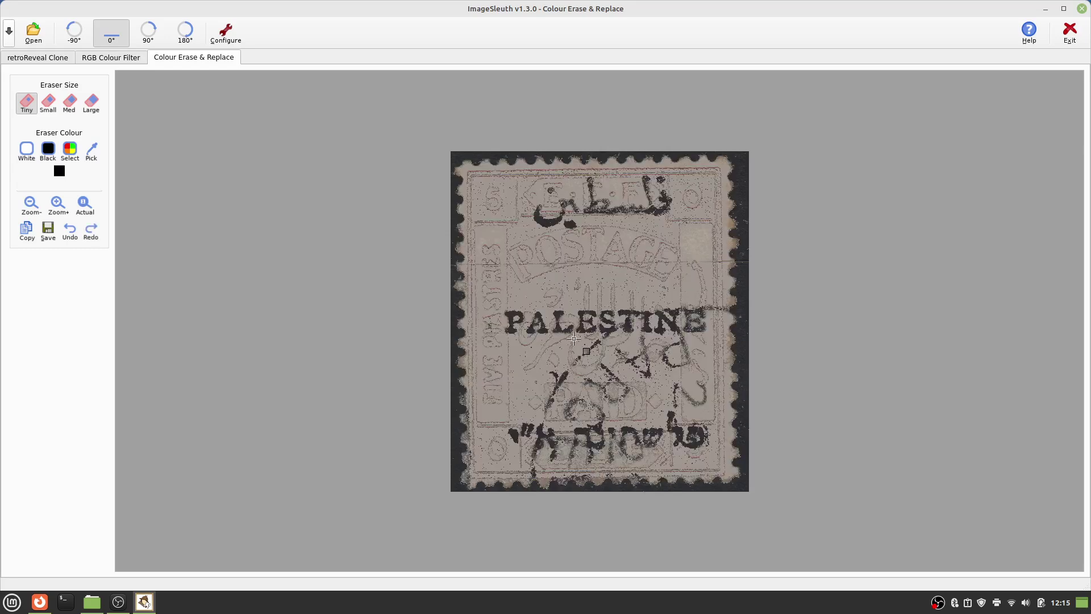
key(ctrl+y)
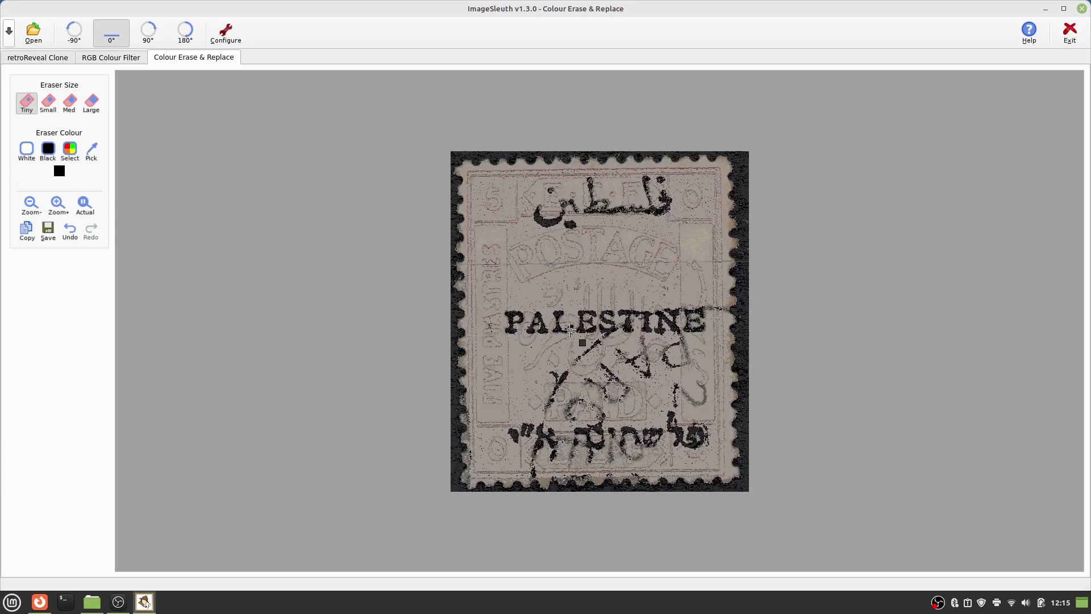
click(550, 192)
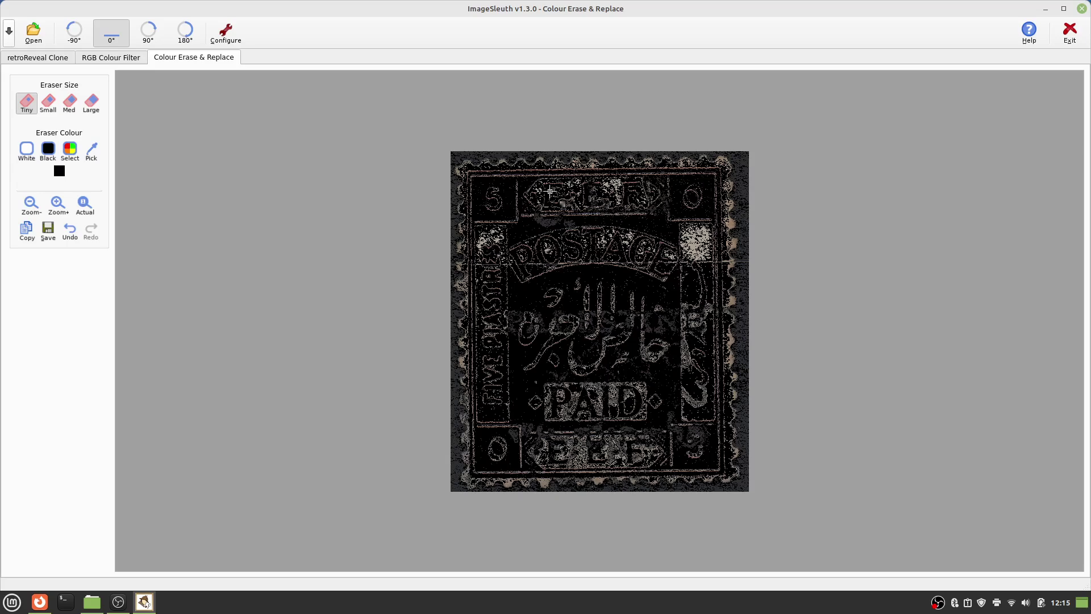
key(ctrl+z)
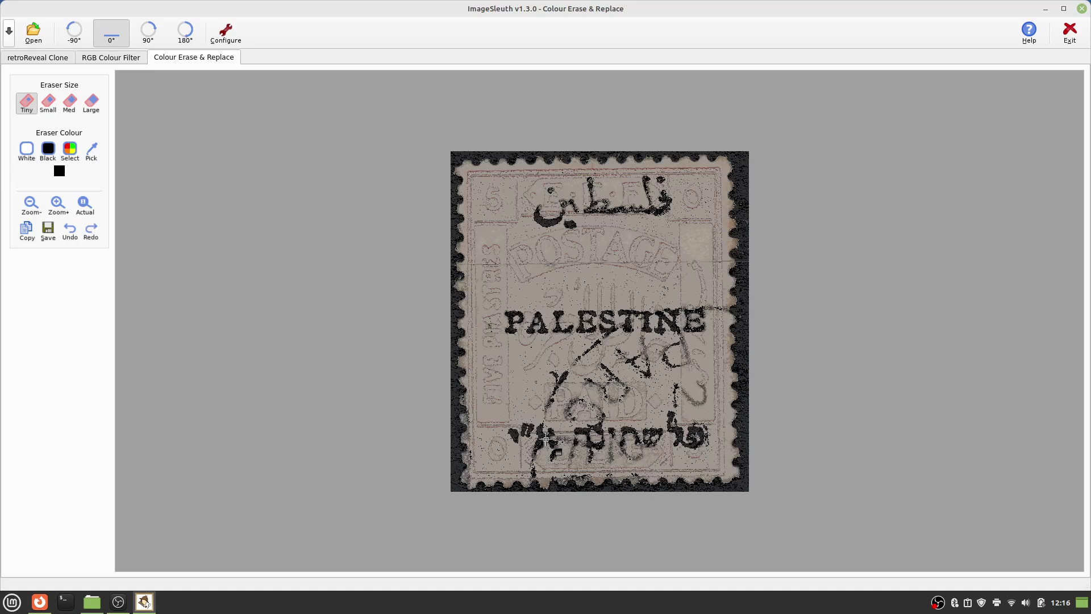
click(626, 251)
key(ctrl+z)
click(632, 221)
Sample the stamp's paper colour and lighten it to beige #d3c8bd with Value 211
click(92, 151)
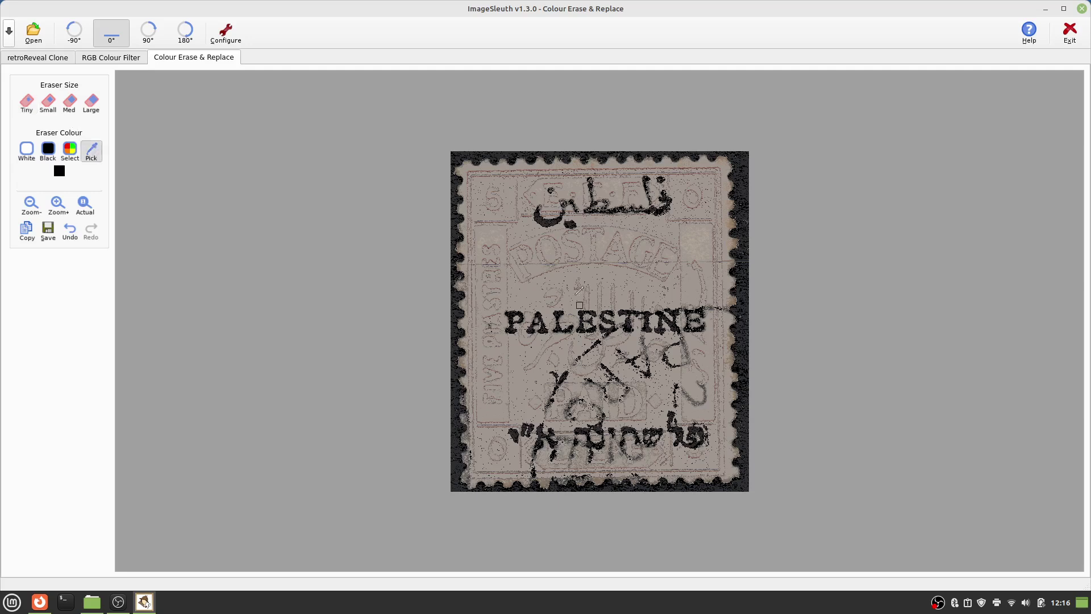
click(516, 295)
click(70, 149)
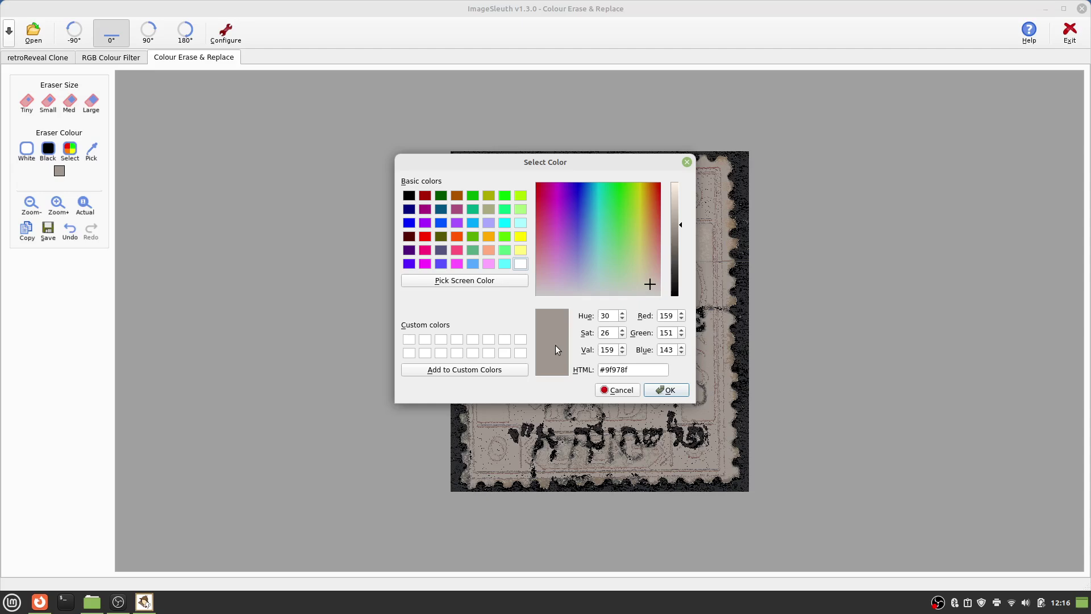
click(673, 207)
click(674, 202)
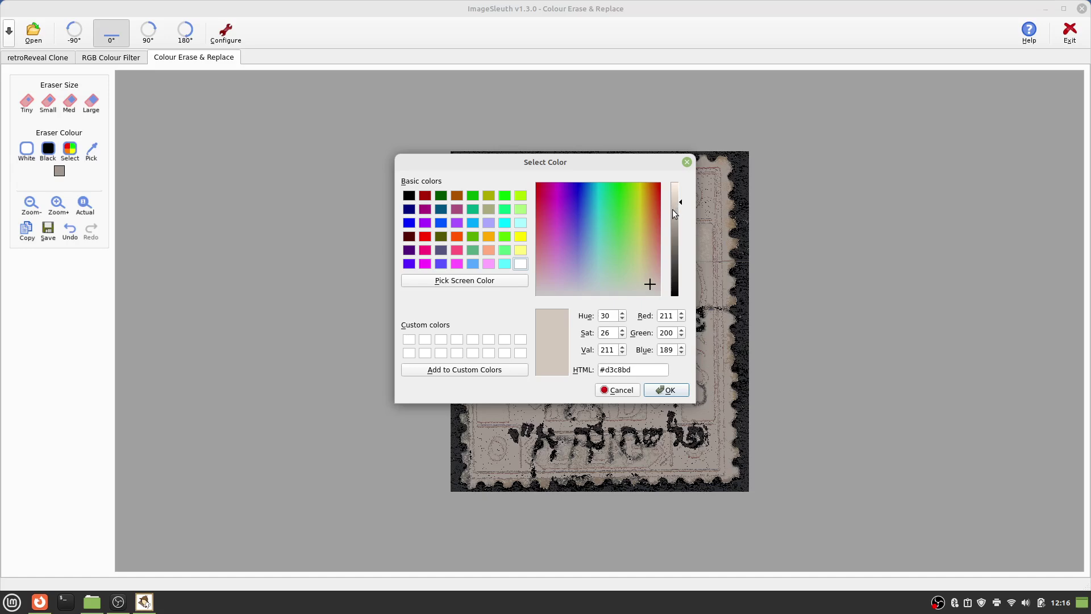
click(670, 389)
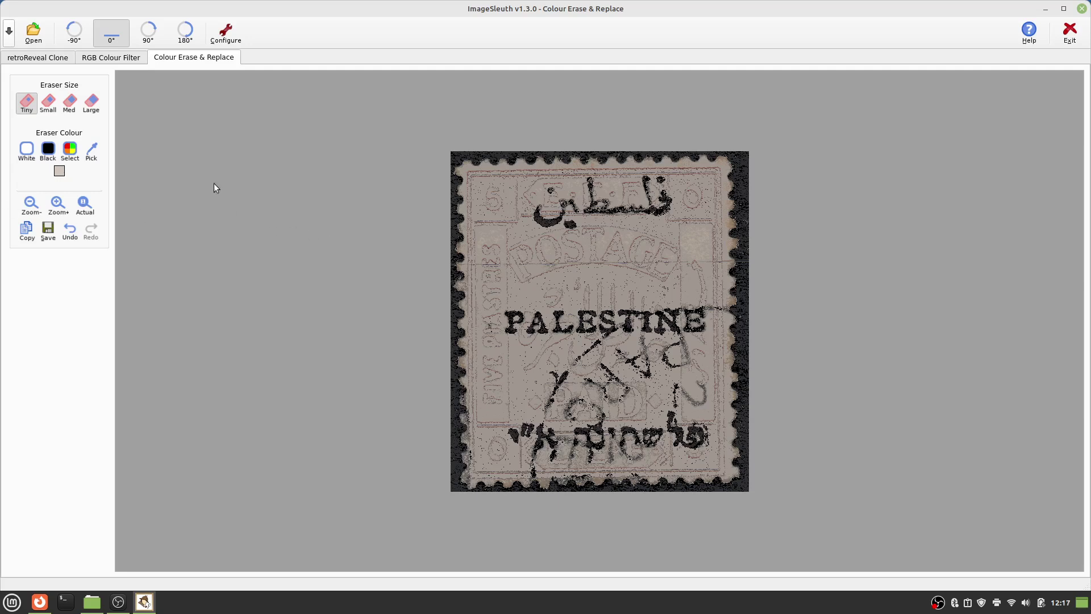
With a Large eraser, replace the grey paper tint and marks below POSTAGE with beige
click(92, 103)
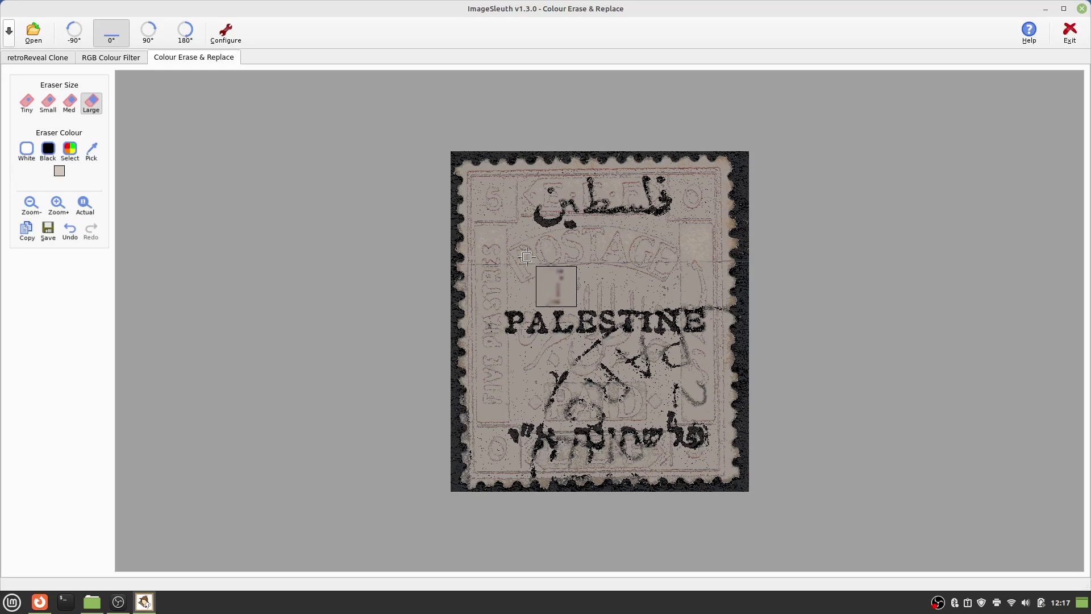
click(526, 257)
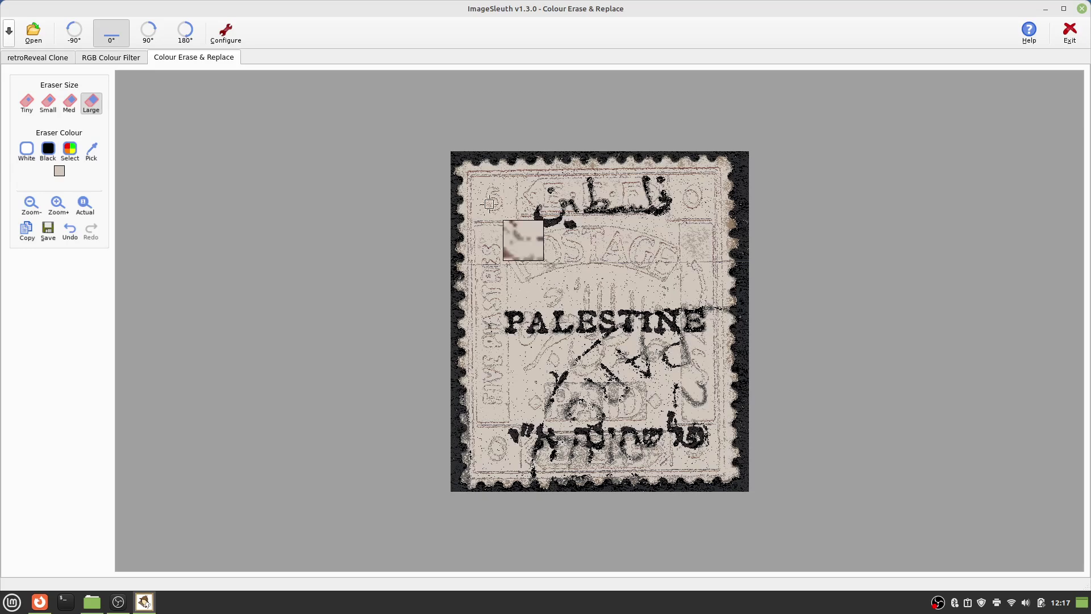
mouse_move(495, 231)
mouse_down()
mouse_move(514, 267)
mouse_move(554, 250)
mouse_move(574, 283)
mouse_up()
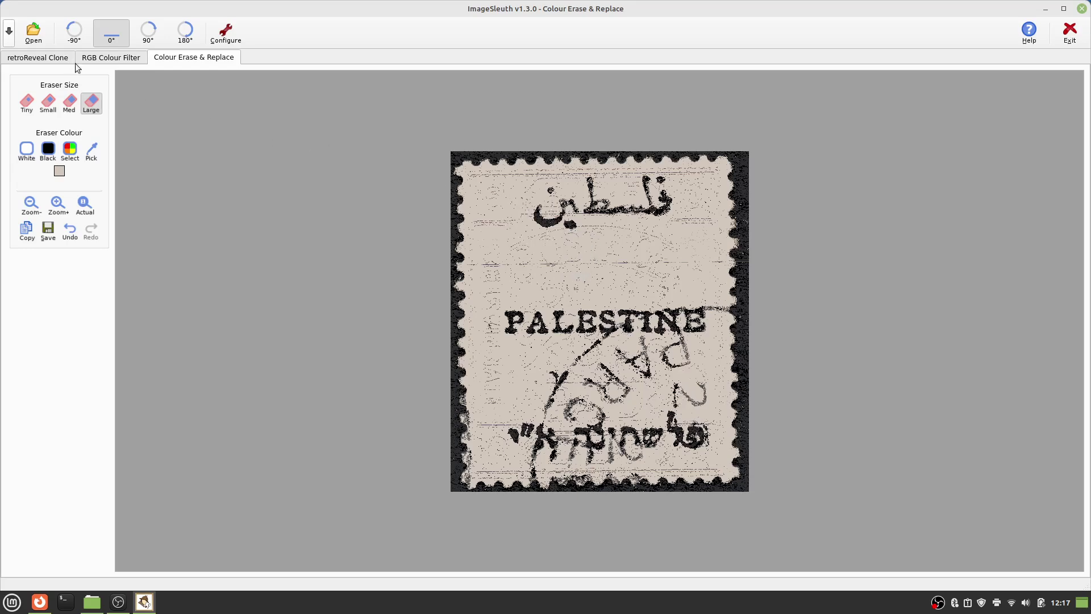
click(83, 43)
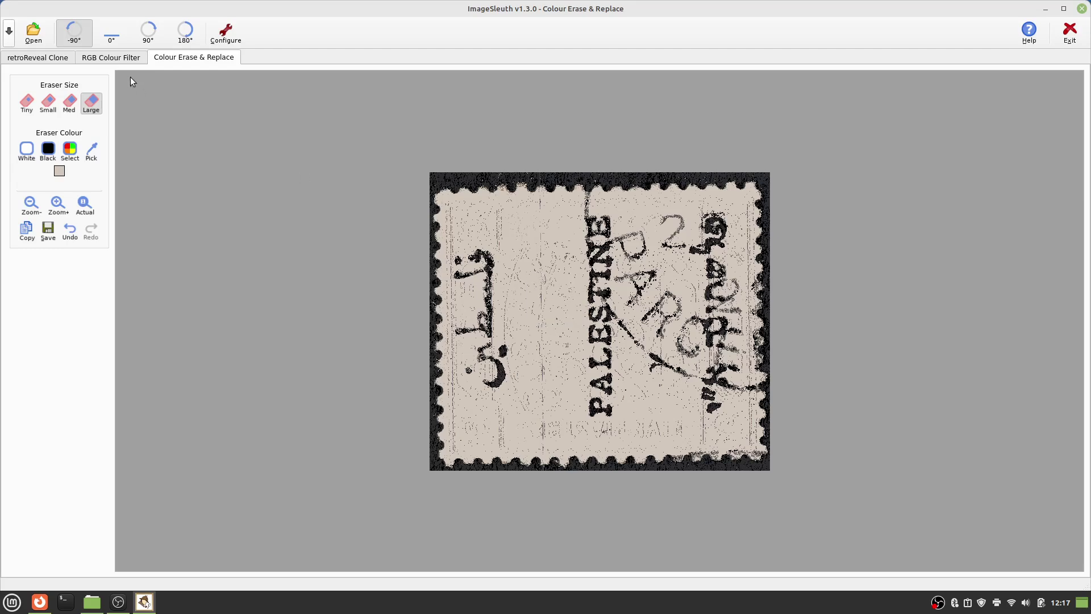
click(118, 41)
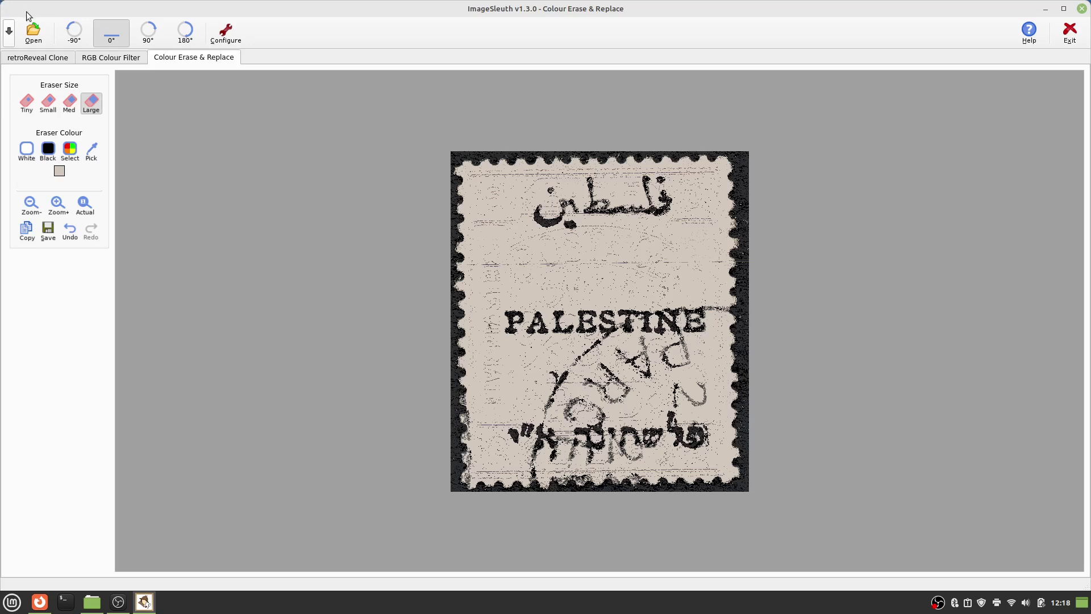
Load WrittenCover.jpg from recent files, accepting its rescale from 1350 x 760 to 1000 x 562
click(9, 40)
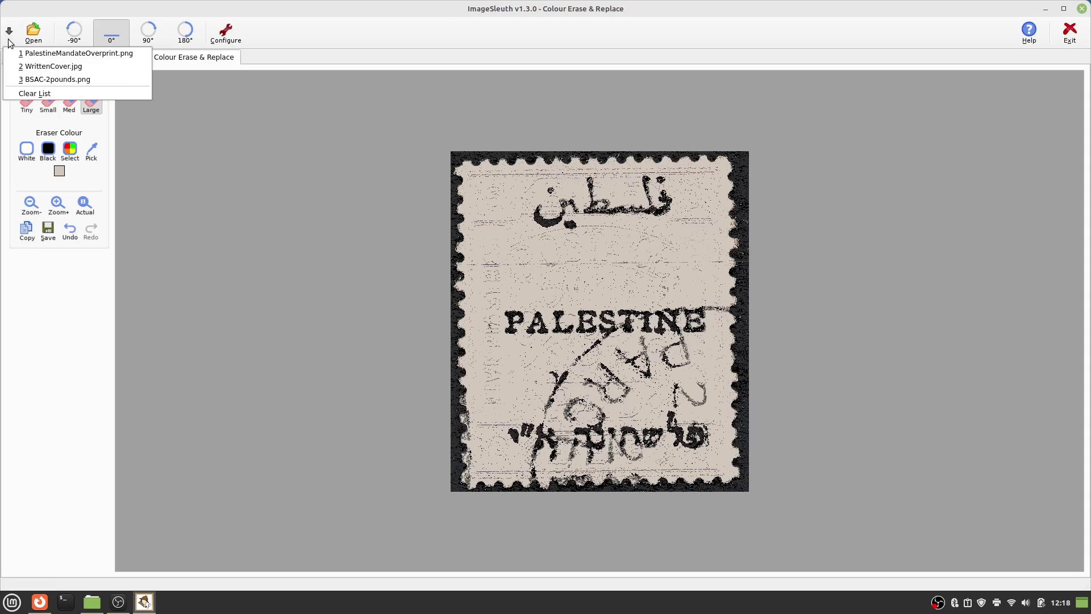
click(44, 68)
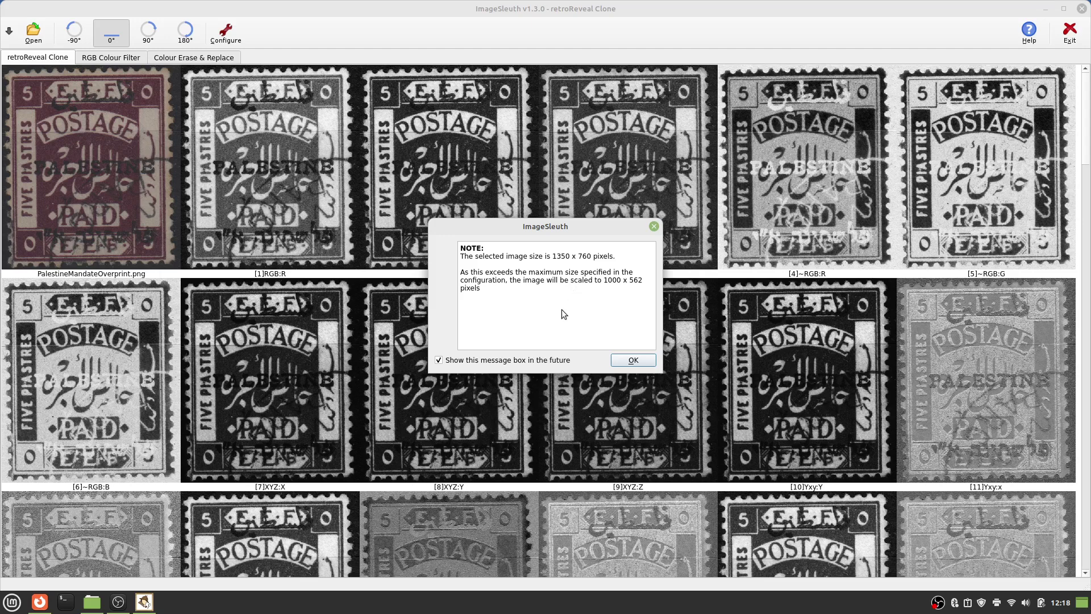
click(624, 360)
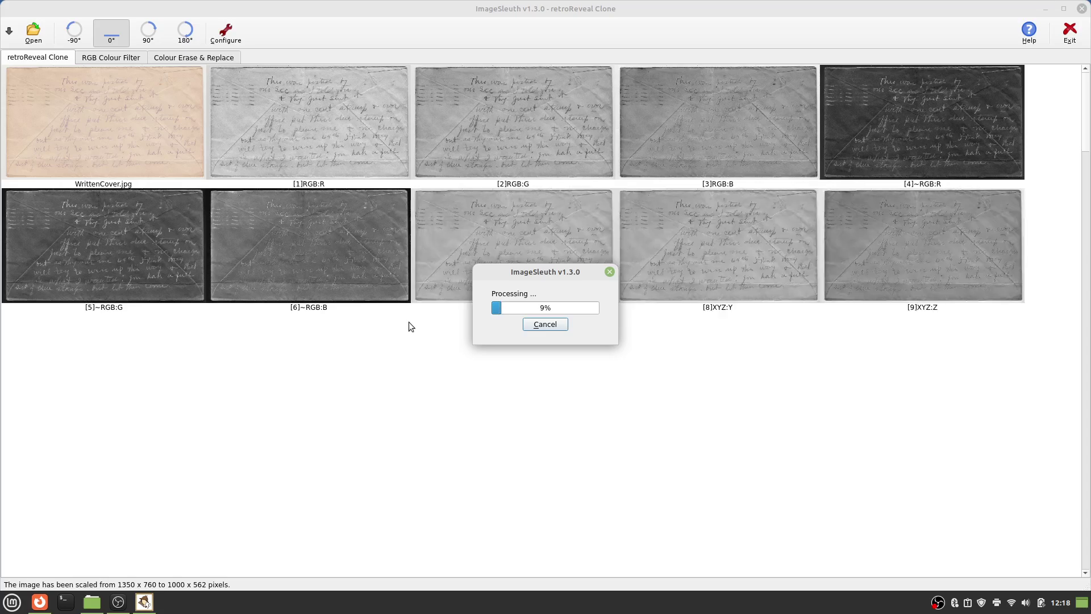